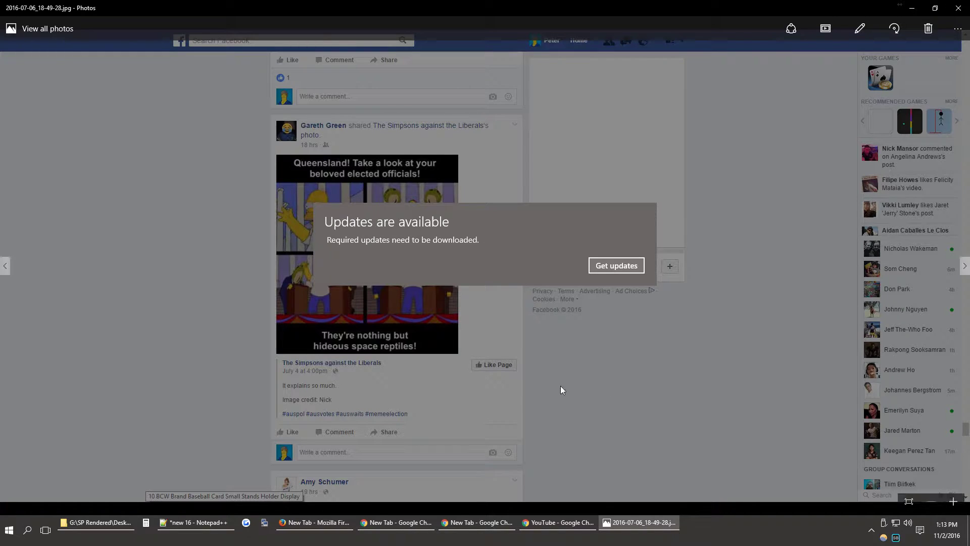
- Bring up the Notepad++ notes and highlight the takeown/icacls command lines and the superuser link
click(195, 523)
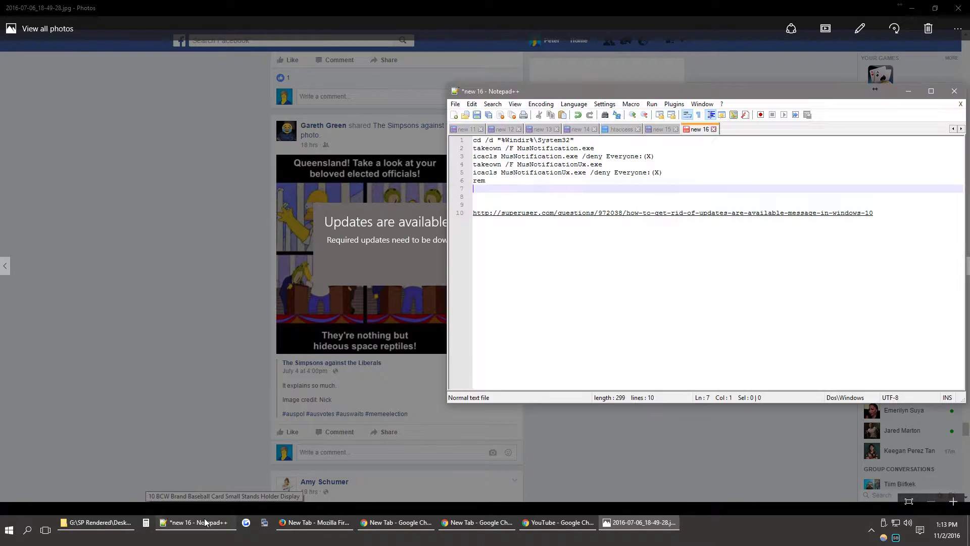
drag(496, 185, 470, 138)
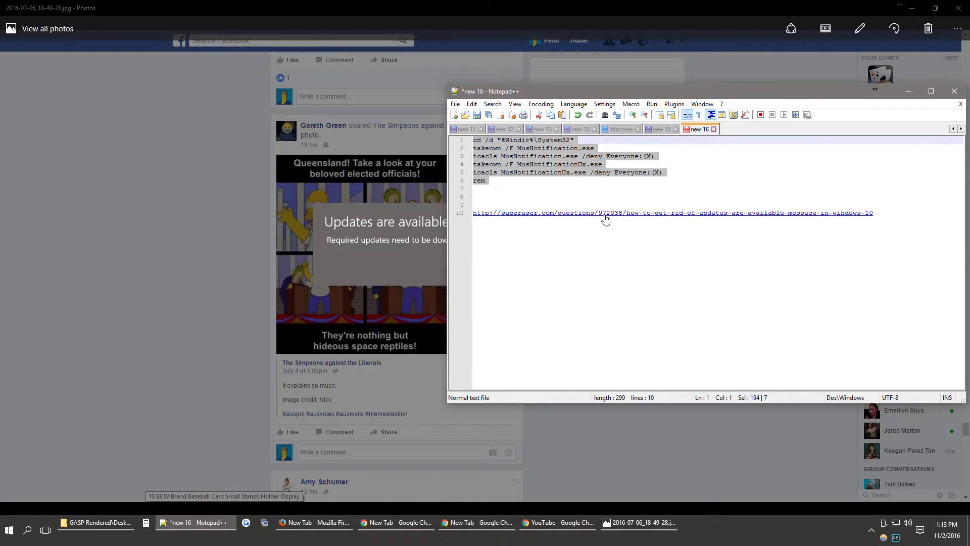
drag(875, 214, 442, 212)
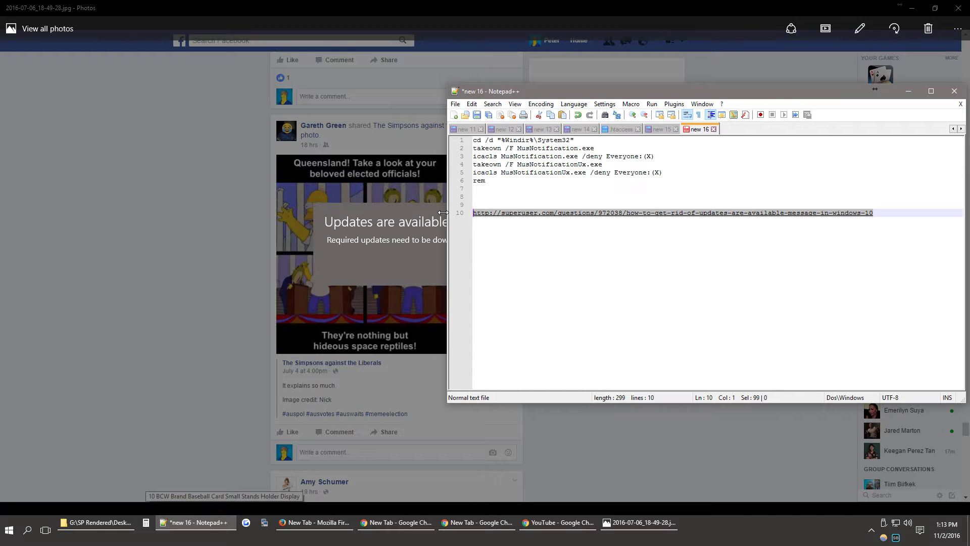
click(498, 190)
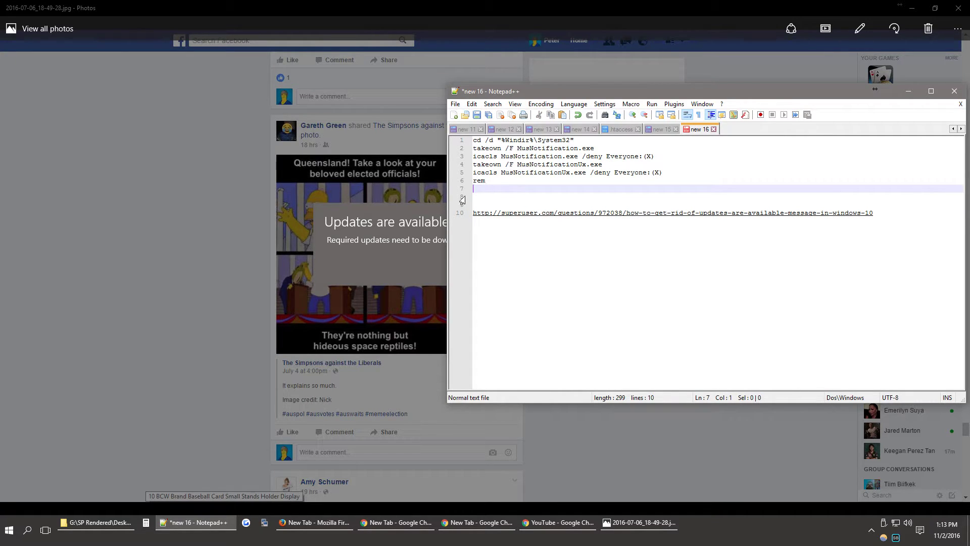
mouse_move(395, 233)
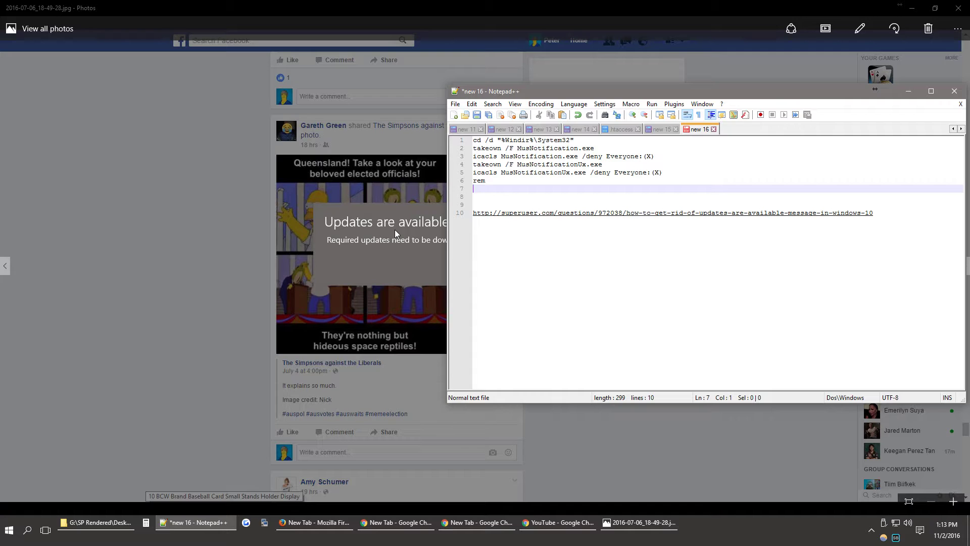
- Launch Command Prompt from the 'cmd' search as administrator and place it beside the notes
click(27, 529)
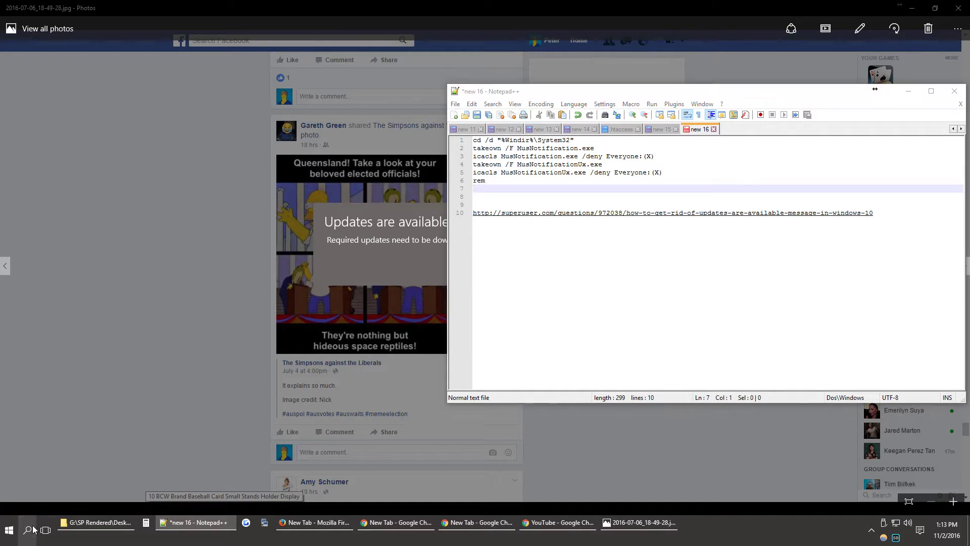
text(cmd)
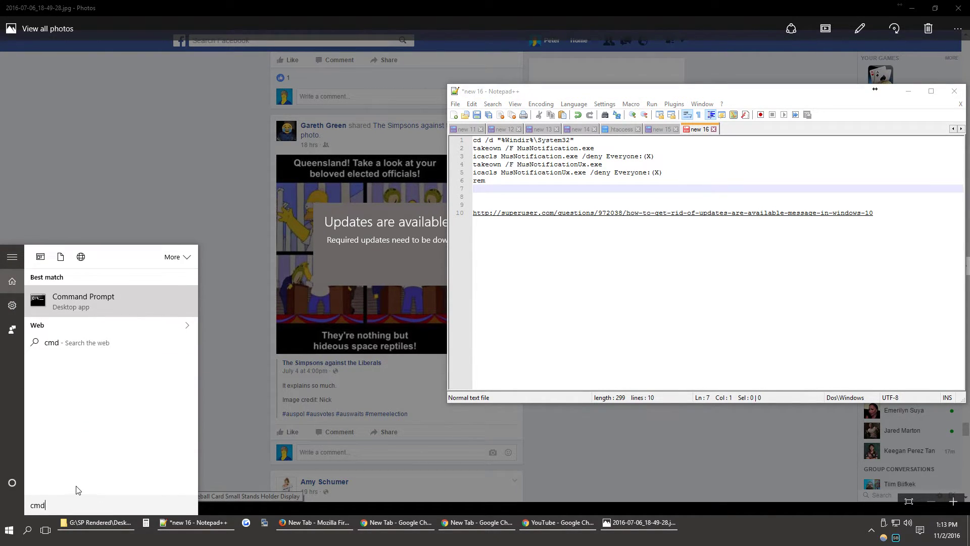
right_click(101, 302)
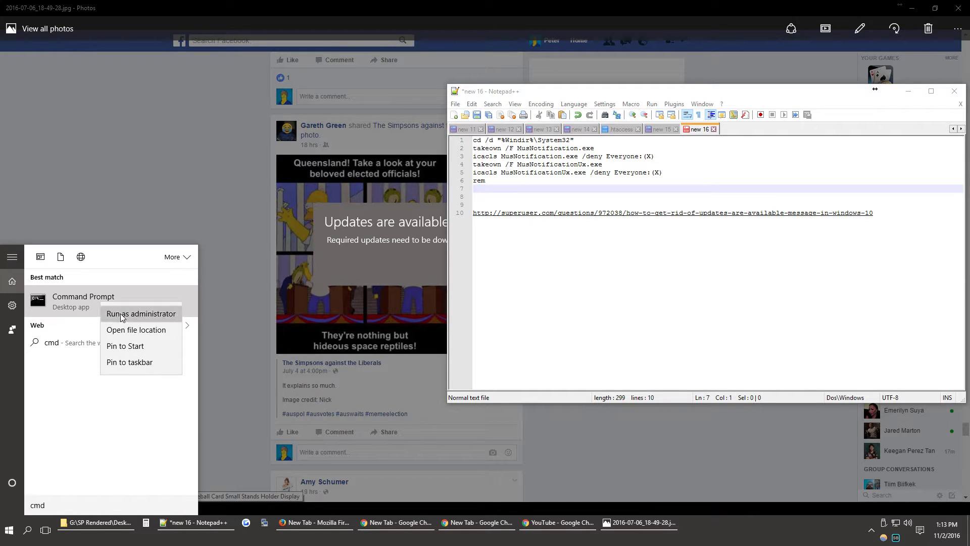
click(136, 314)
click(530, 285)
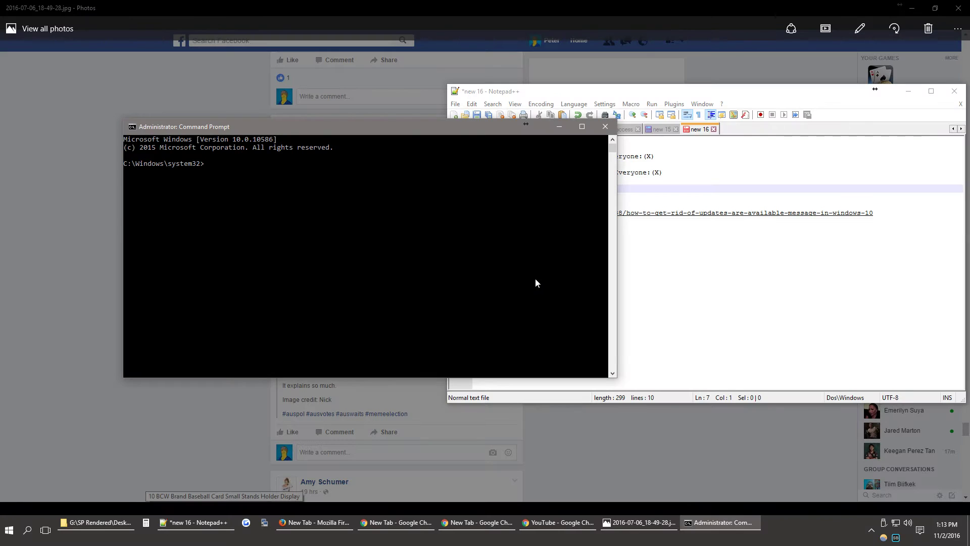
drag(493, 129, 432, 125)
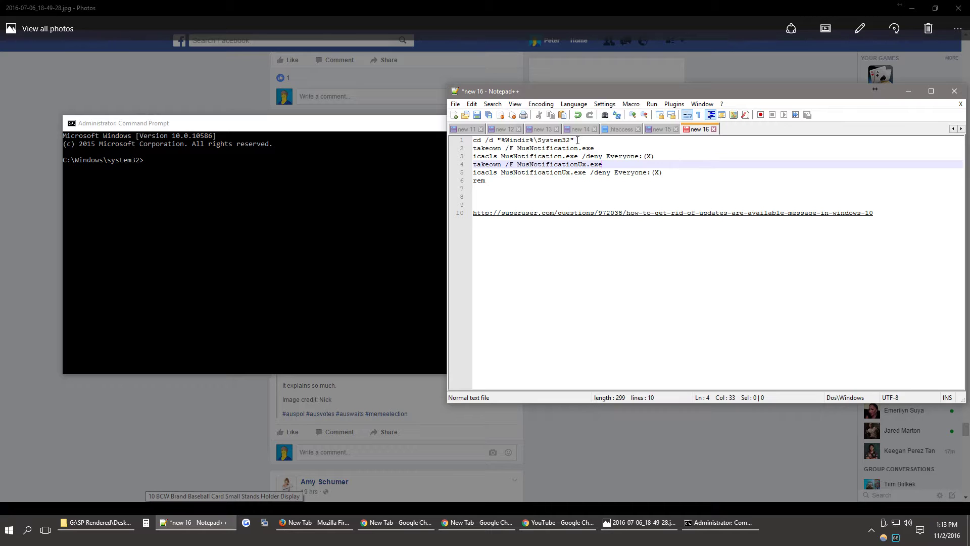
- Change to the System32 folder and take ownership of MusNotification.exe
drag(576, 141, 429, 137)
click(314, 183)
right_click(313, 183)
key(Return)
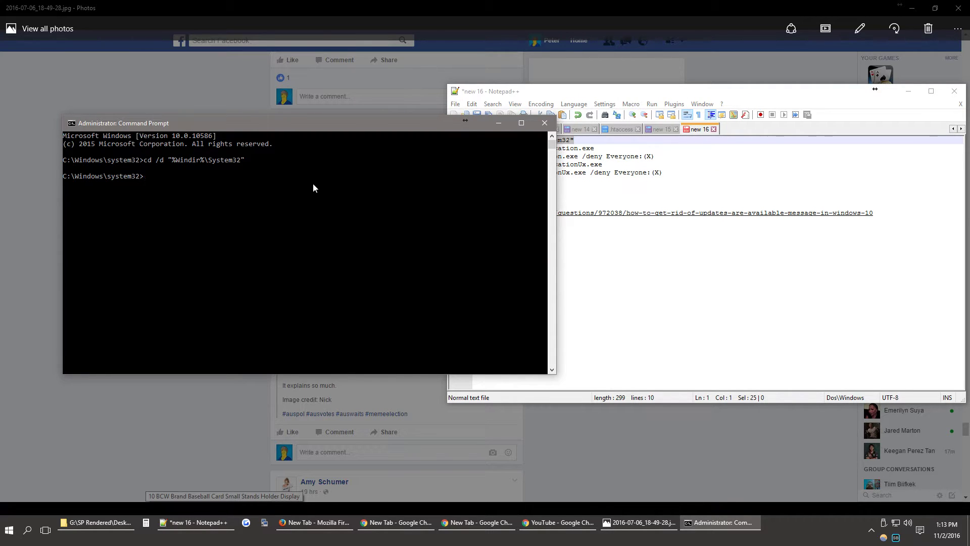
triple_click(576, 149)
key(ctrl+c)
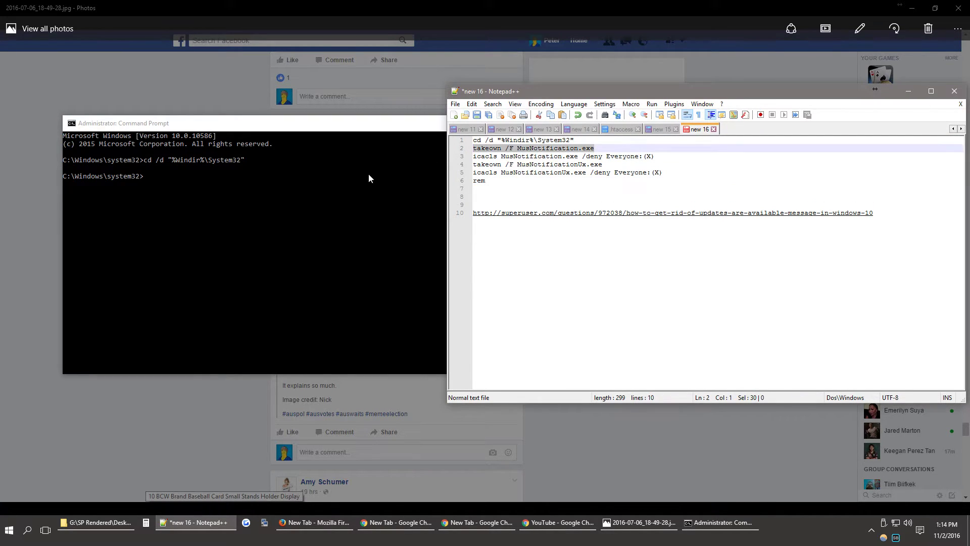
click(339, 193)
right_click(339, 193)
key(Return)
- Deny Everyone execute access to MusNotification.exe with icacls
click(648, 156)
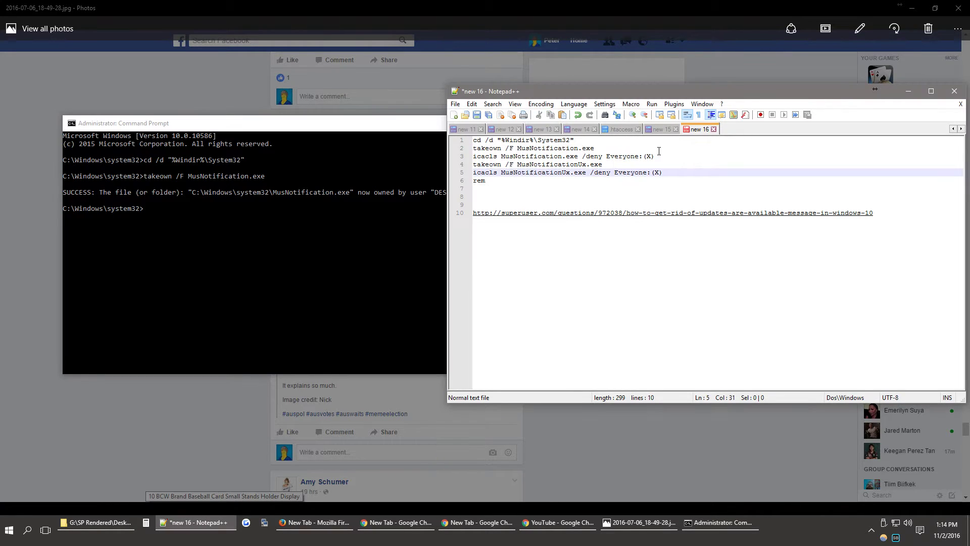
triple_click(648, 155)
key(ctrl+c)
click(263, 232)
right_click(265, 230)
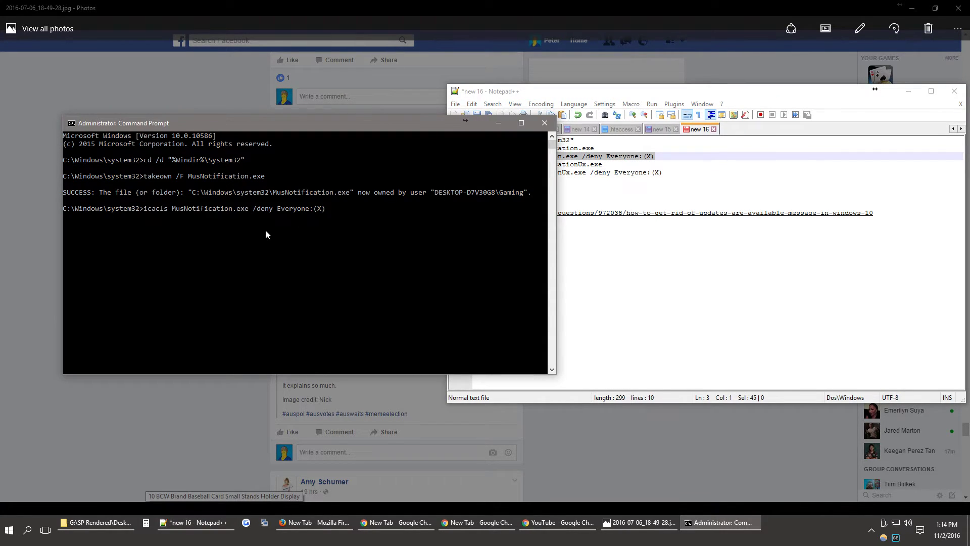
key(Return)
- Take ownership of MusNotificationUx.exe with takeown
click(607, 164)
triple_click(531, 164)
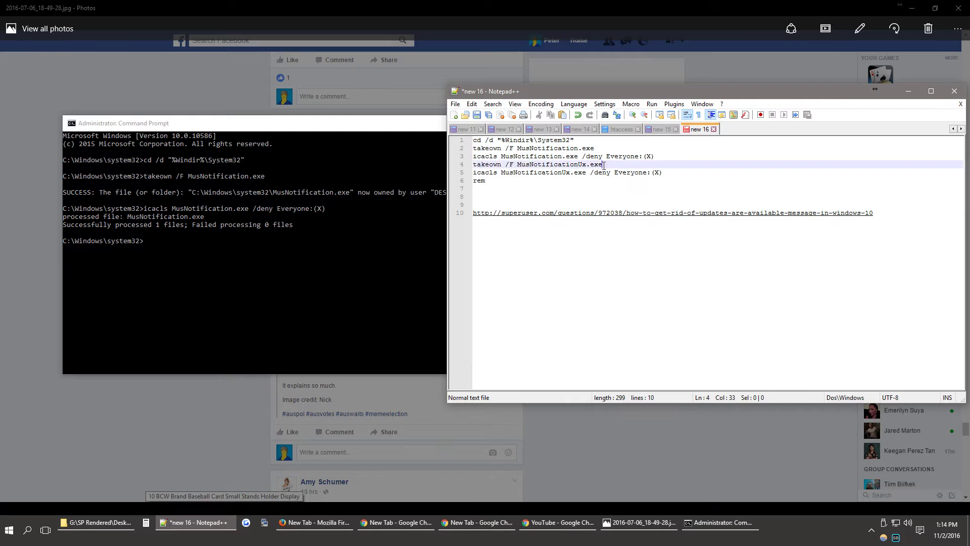
key(ctrl+c)
click(313, 255)
right_click(317, 246)
key(Return)
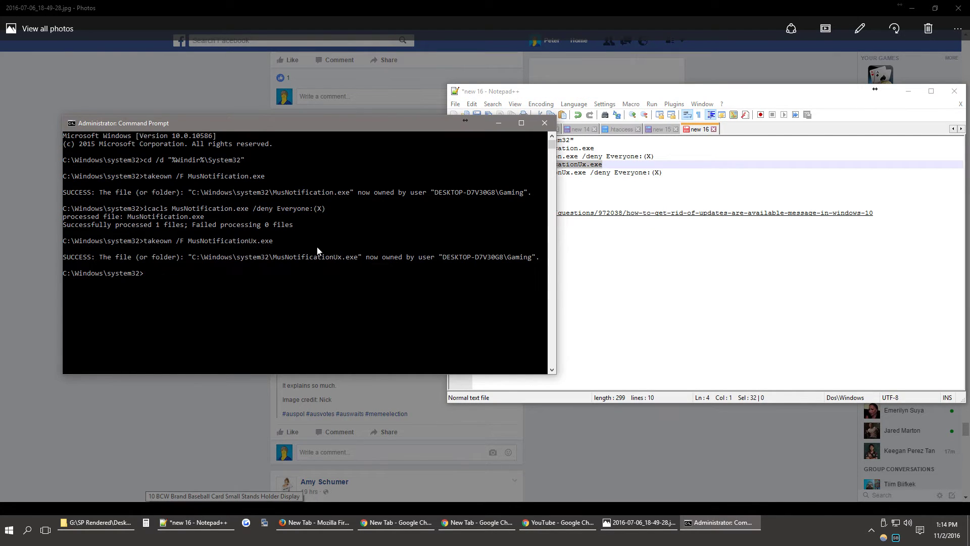
- Deny Everyone execute access to MusNotificationUx.exe with icacls
click(606, 172)
triple_click(561, 171)
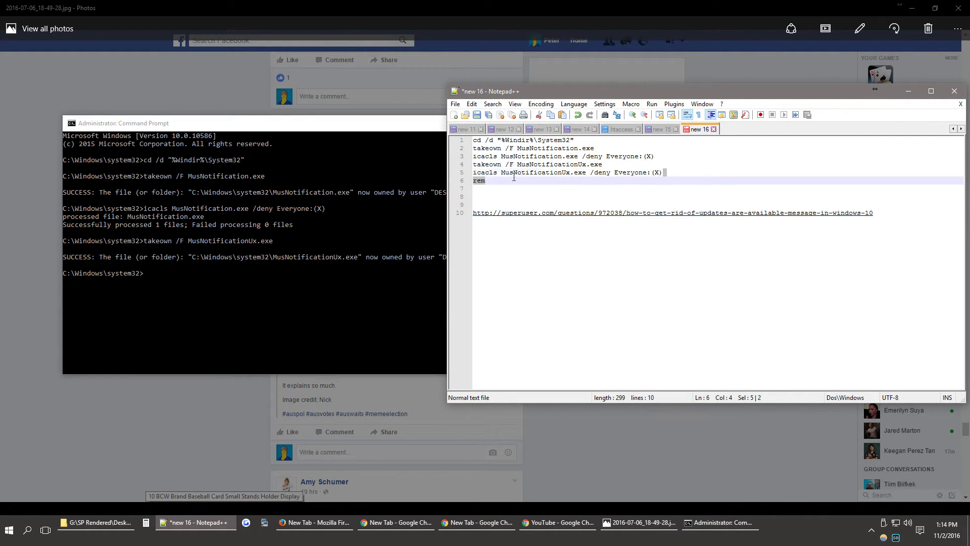
key(ctrl+c)
click(324, 269)
right_click(324, 270)
key(Return)
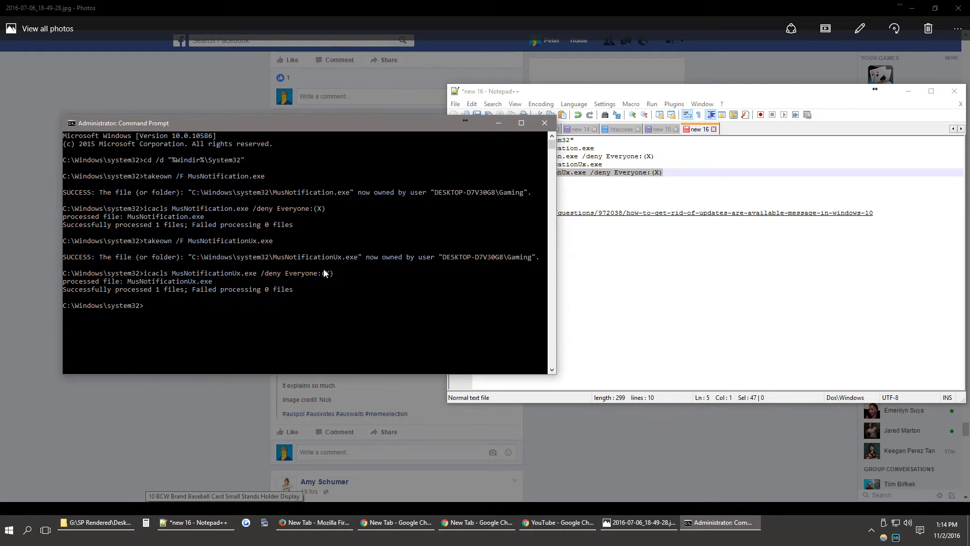
- Run the rem comment line from the notes at the prompt
click(607, 181)
triple_click(577, 180)
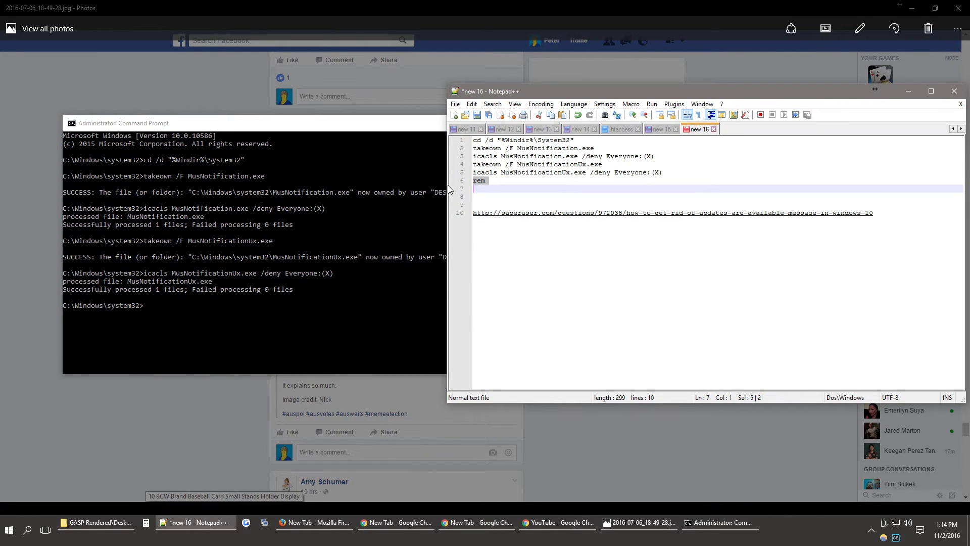
click(309, 308)
right_click(309, 308)
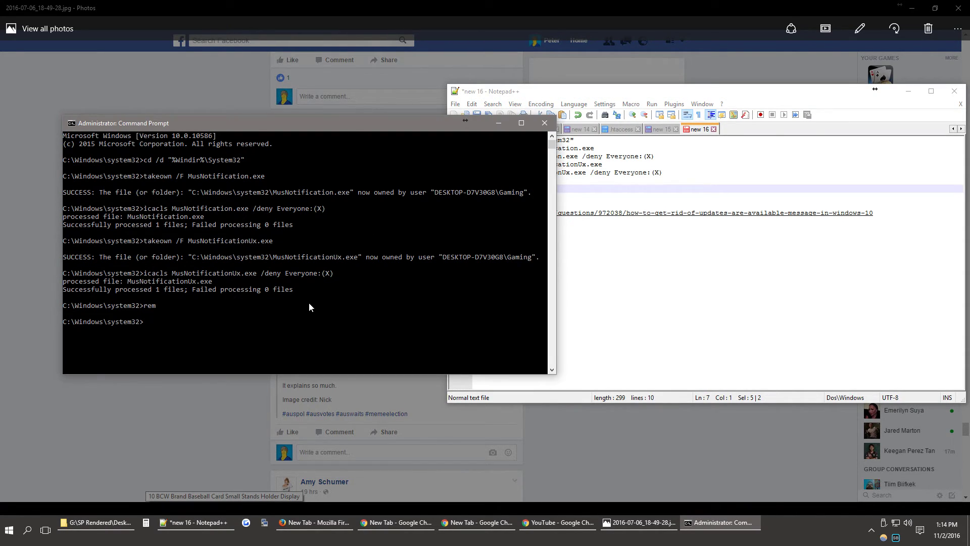
text(rem)
key(Return)
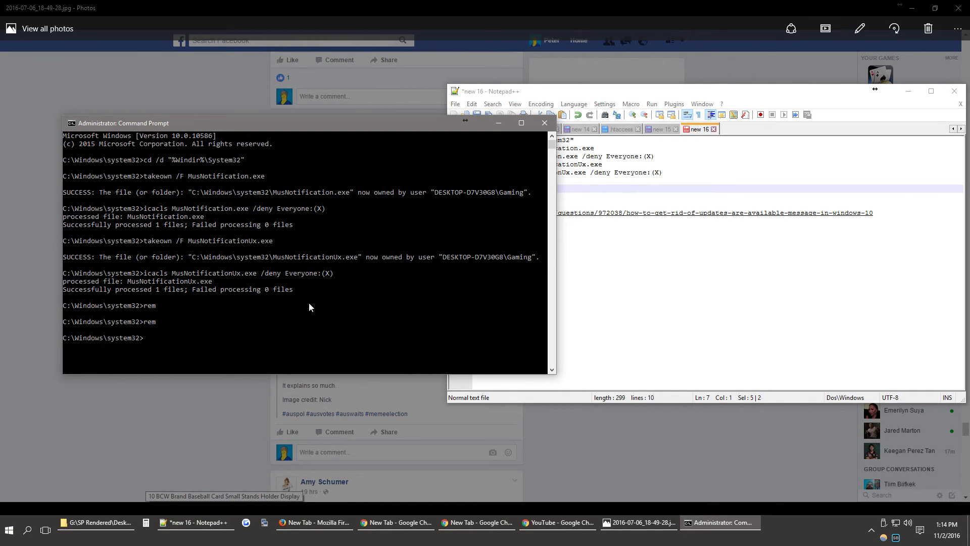